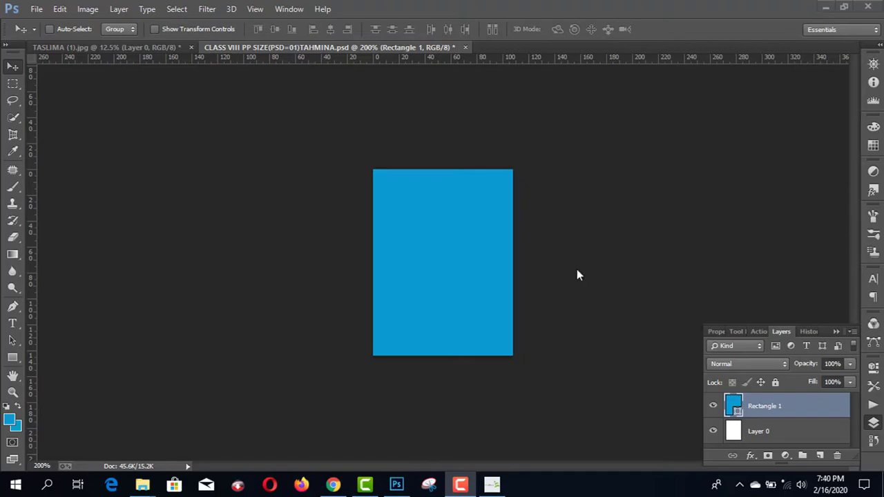
# Bring up the YouTube channel page in the browser and scroll through it
pyautogui.click(333, 485)
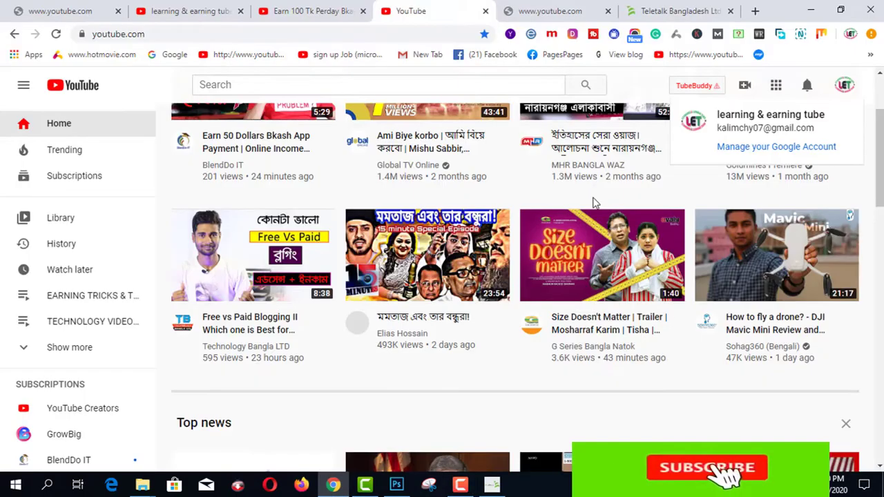
pyautogui.click(183, 11)
pyautogui.scroll(5, 763, 274)
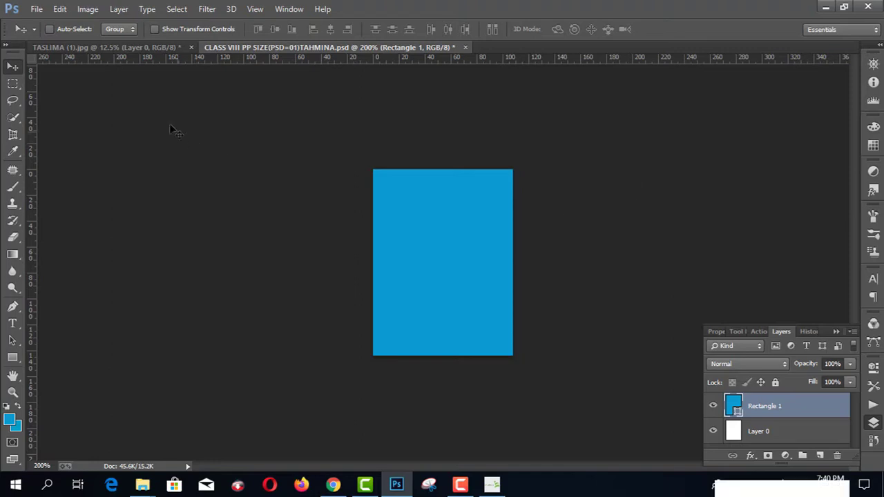
# Perspective-crop the student's portrait to a tight head-and-shoulders frame, then zoom to 25%
pyautogui.click(159, 48)
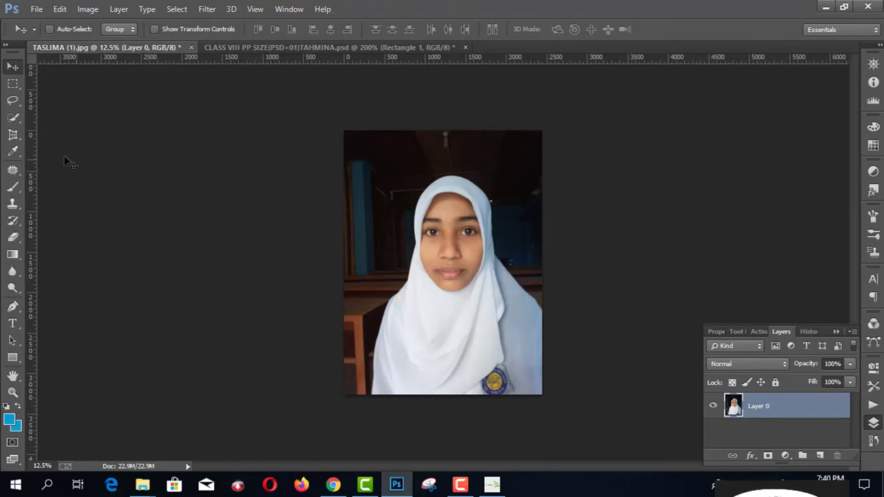
pyautogui.click(13, 134)
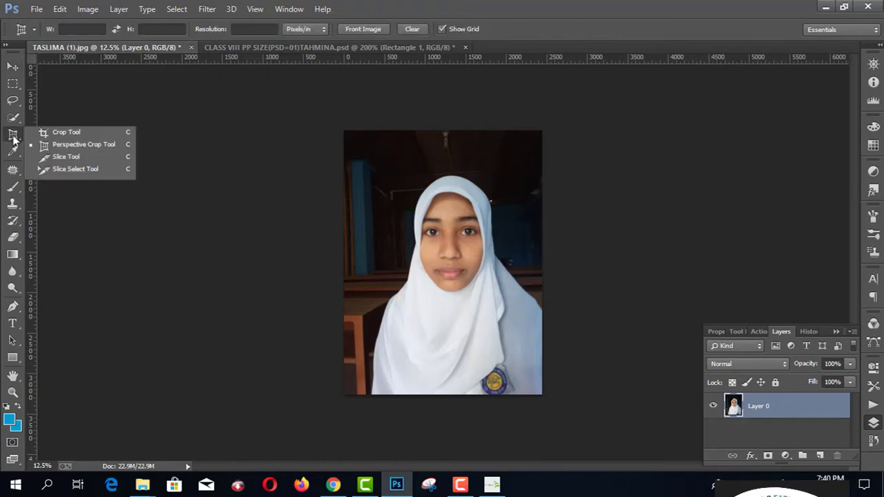
pyautogui.click(50, 147)
pyautogui.moveTo(376, 338); pyautogui.dragTo(530, 161)
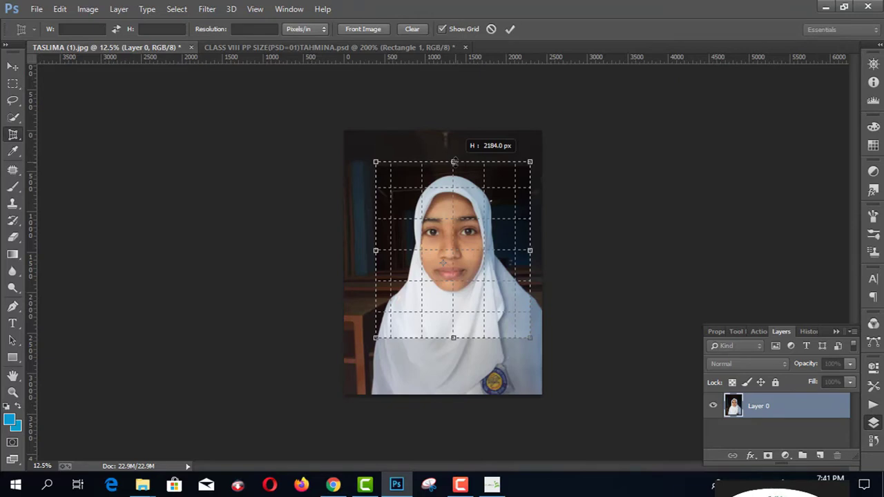
pyautogui.moveTo(454, 162); pyautogui.dragTo(454, 160)
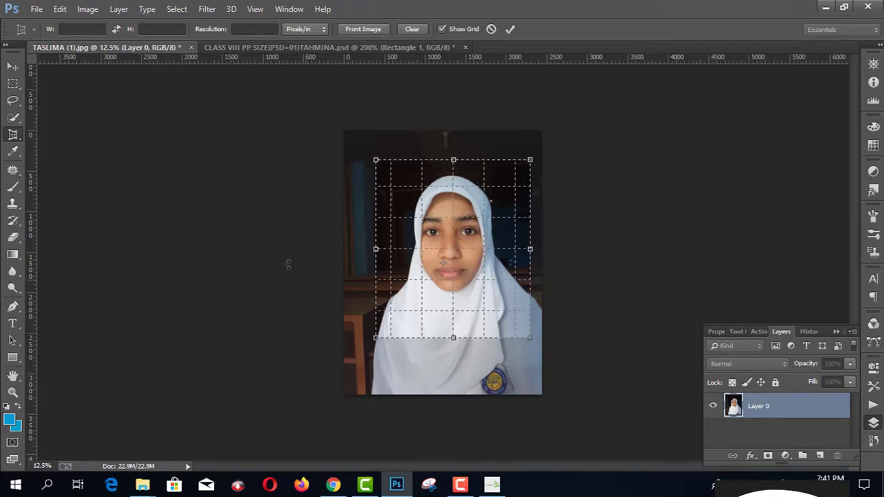
pyautogui.click(15, 69)
pyautogui.press('Return')
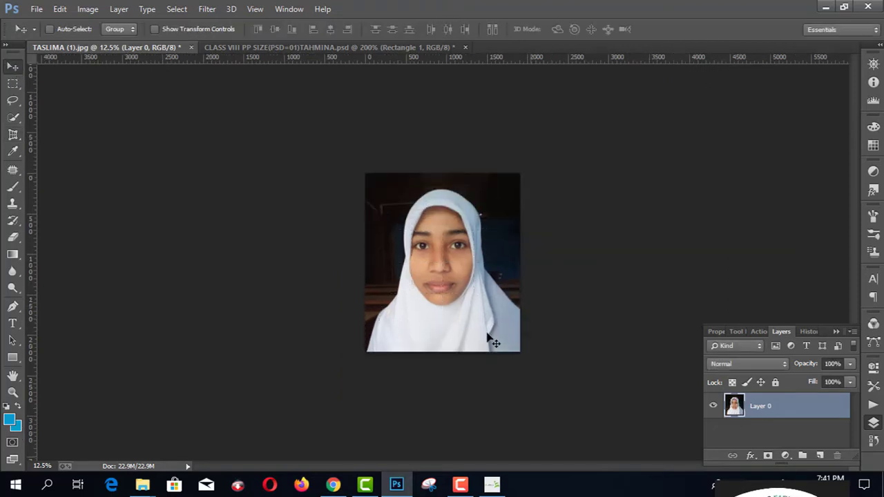
pyautogui.click(12, 392)
pyautogui.click(438, 269)
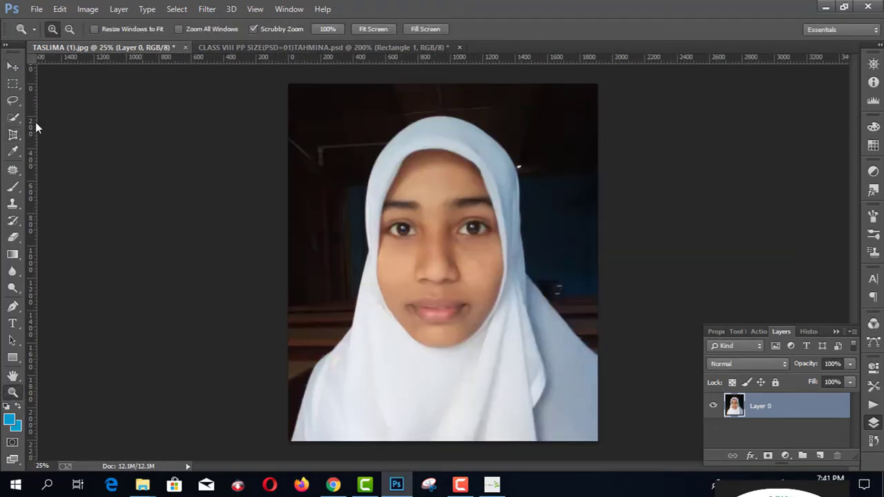
# Quick-select the girl and use Refine Edge to output her onto a new layer
pyautogui.moveTo(12, 117); pyautogui.dragTo(79, 116)
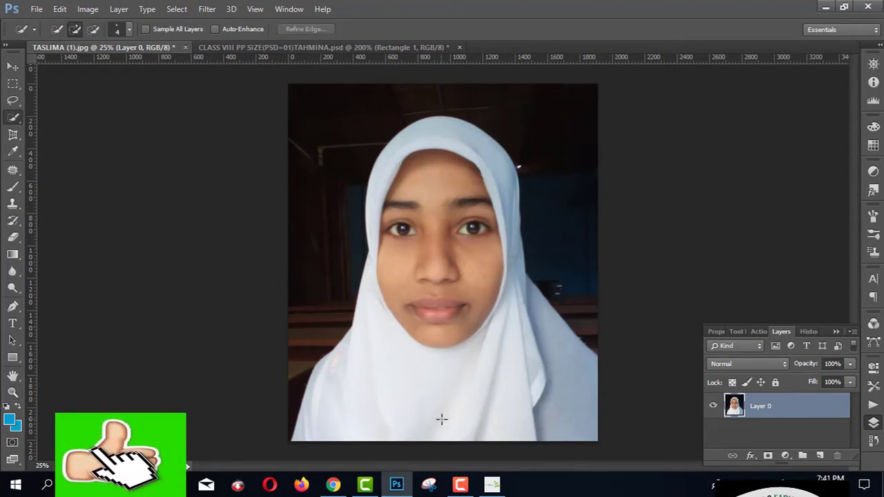
pyautogui.moveTo(440, 416)
pyautogui.mouseDown()
pyautogui.moveTo(440, 313)
pyautogui.moveTo(450, 304)
pyautogui.moveTo(555, 389)
pyautogui.mouseUp()
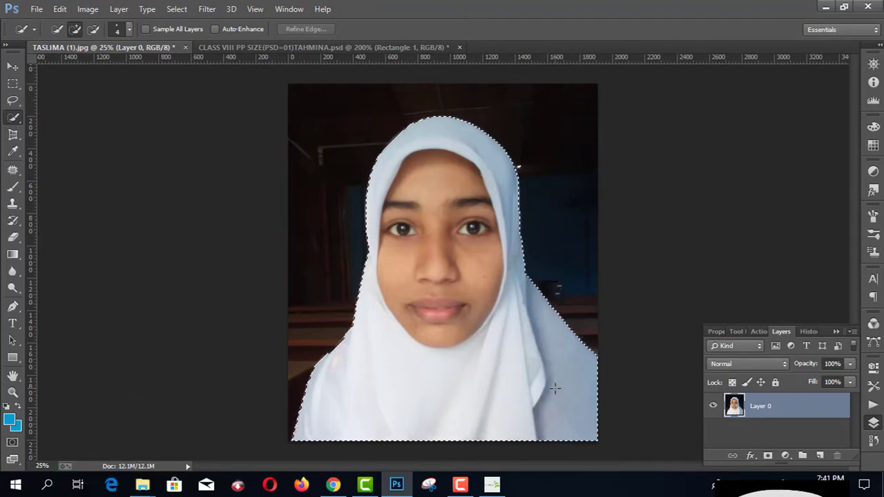
pyautogui.click(178, 10)
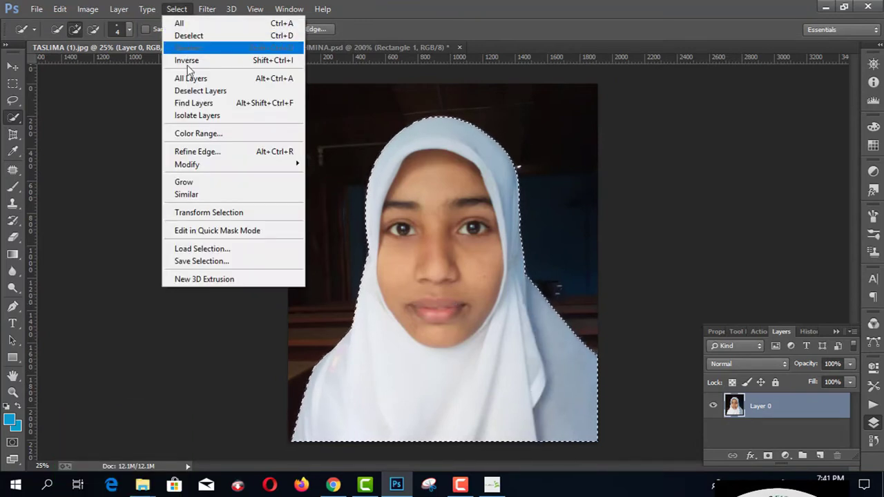
pyautogui.click(223, 153)
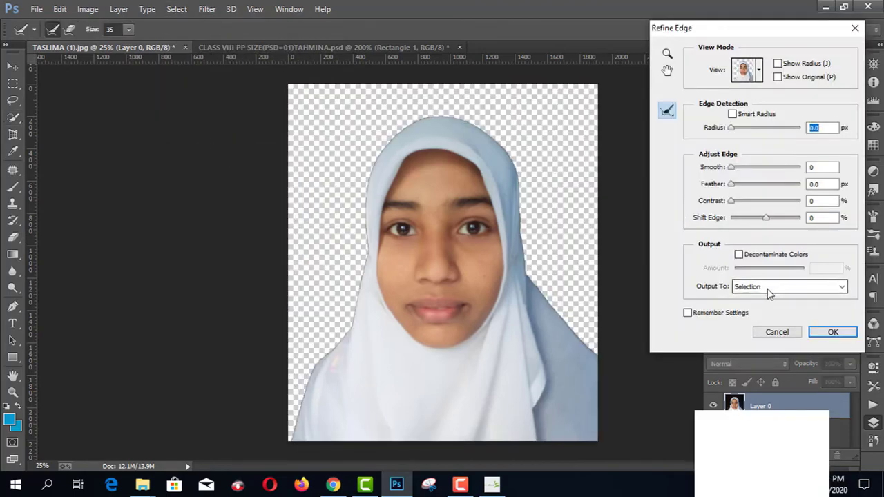
pyautogui.click(790, 286)
pyautogui.click(760, 318)
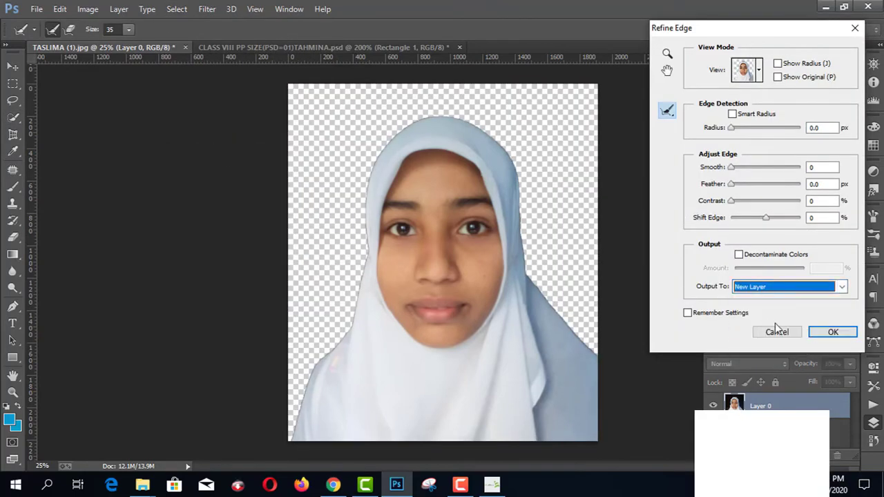
pyautogui.click(833, 332)
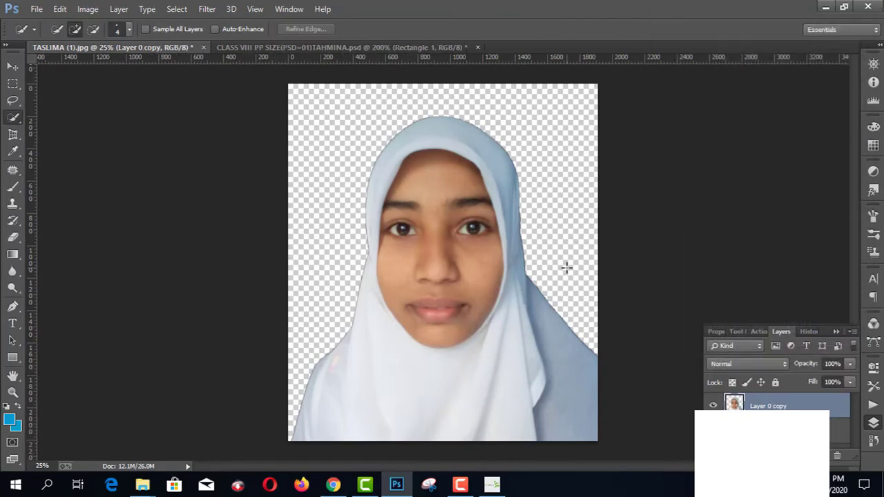
# Brighten the cut-out's midtones to 1.13 with Levels
pyautogui.hotkey('ctrl', 'l')
pyautogui.moveTo(659, 230); pyautogui.dragTo(650, 229)
pyautogui.press('Return')
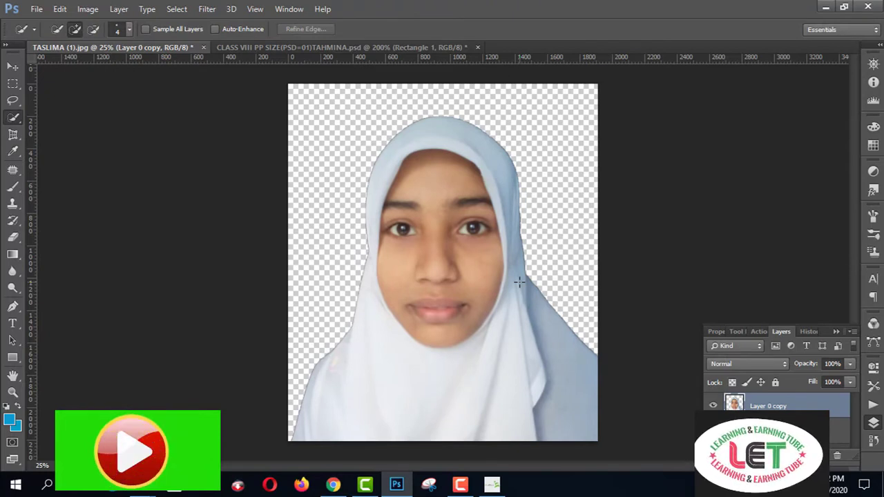
# Create a blank white document named PP SIZE, 1.5 × 2 inches at 72 pixels/inch
pyautogui.click(42, 11)
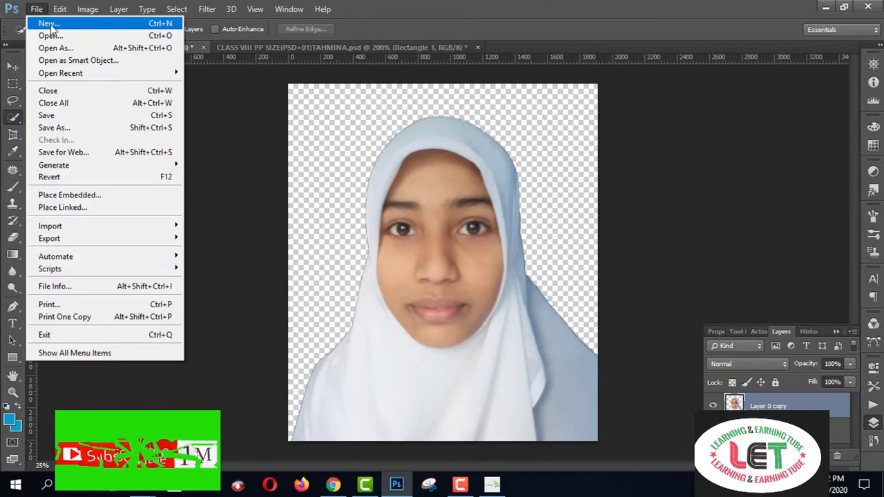
pyautogui.click(35, 21)
pyautogui.moveTo(411, 119); pyautogui.dragTo(324, 98)
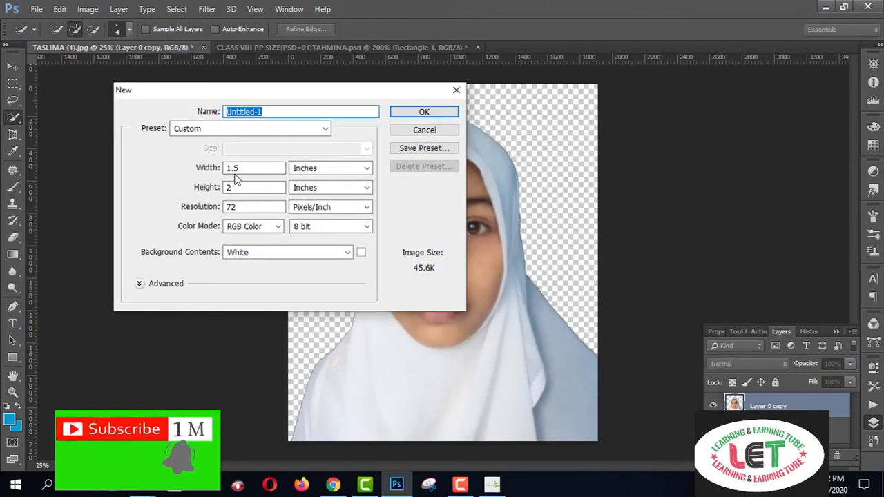
pyautogui.click(236, 190)
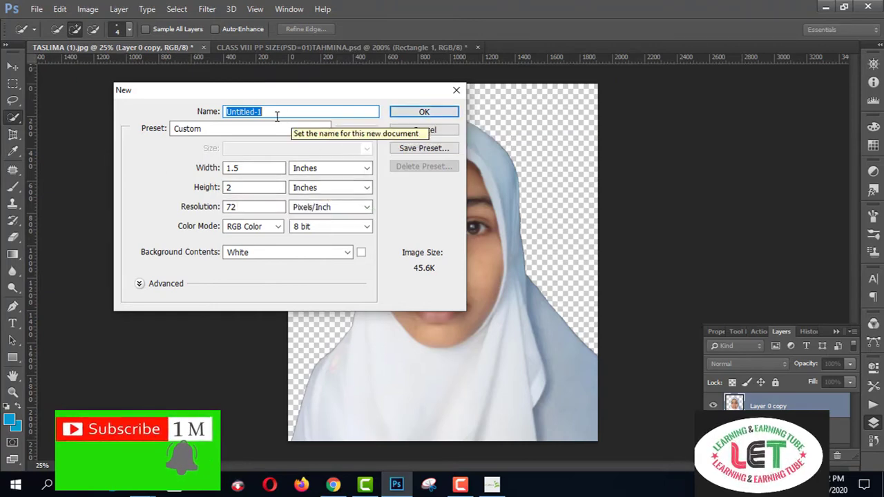
pyautogui.write('PP SI')
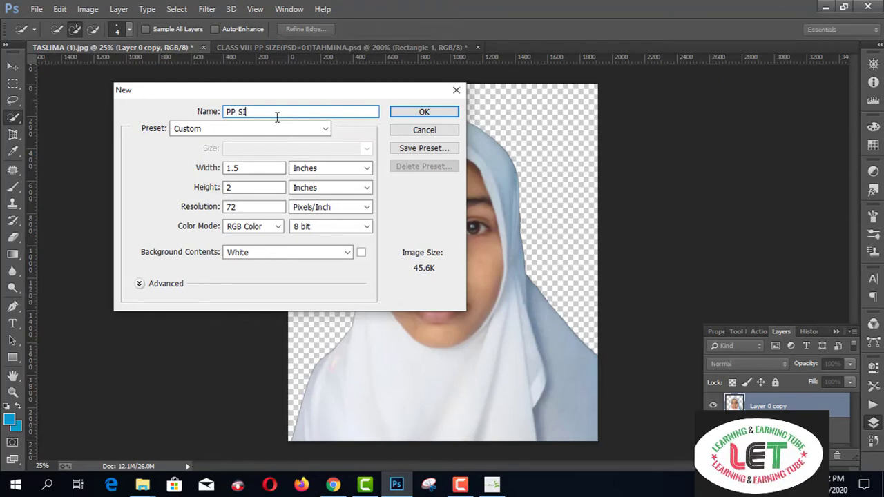
pyautogui.write('ZE')
pyautogui.click(417, 111)
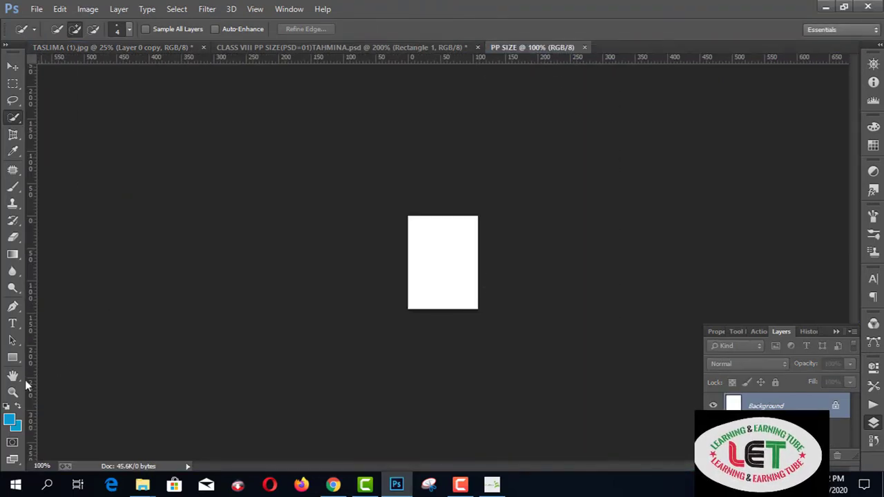
pyautogui.click(13, 391)
# Zoom to 300%, unlock the background and draw a blue rectangle covering the whole page
pyautogui.click(471, 284)
pyautogui.click(521, 322)
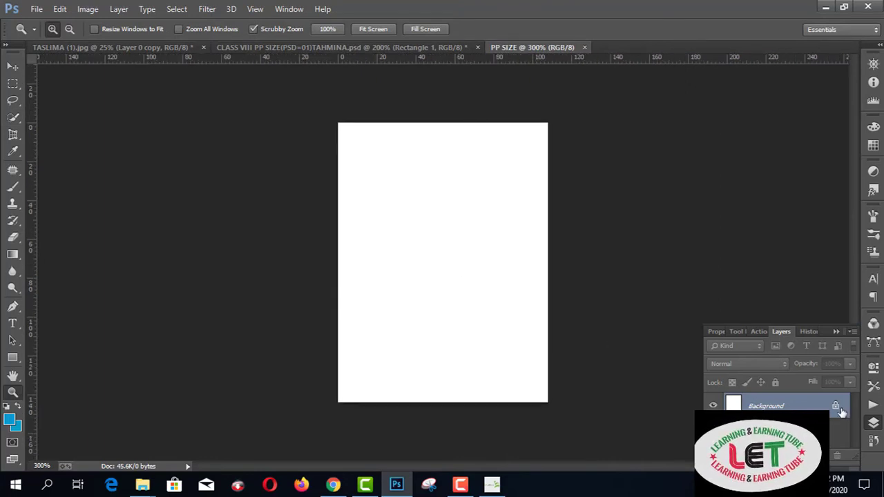
pyautogui.click(837, 408)
pyautogui.press('u')
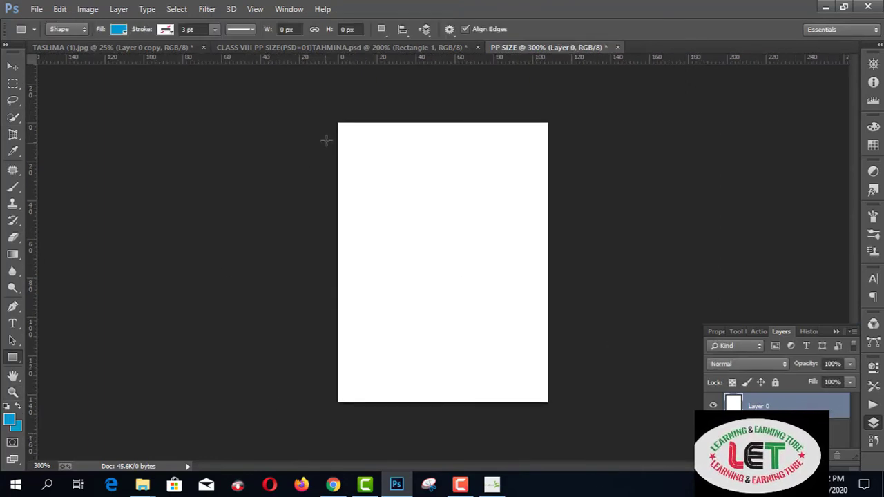
pyautogui.moveTo(339, 126); pyautogui.dragTo(549, 403)
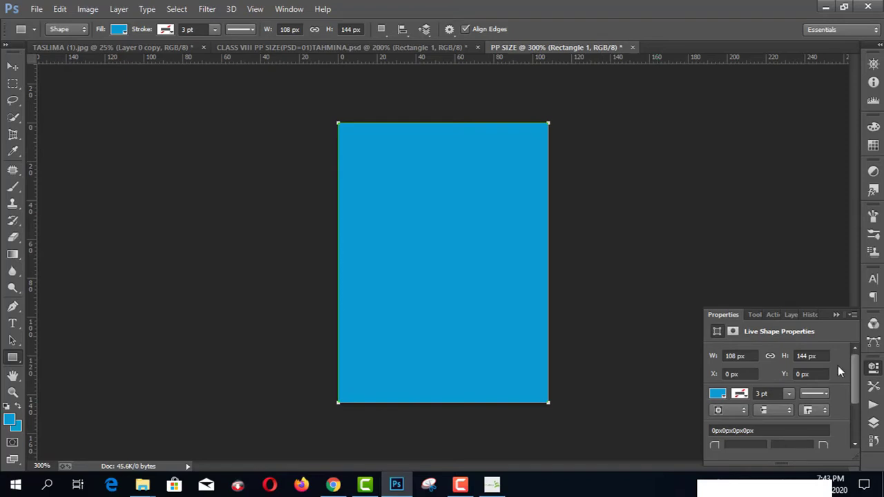
# Select the Rectangle 1 layer, then reposition the cut-out portrait in the student's photo document
pyautogui.press('v')
pyautogui.click(874, 422)
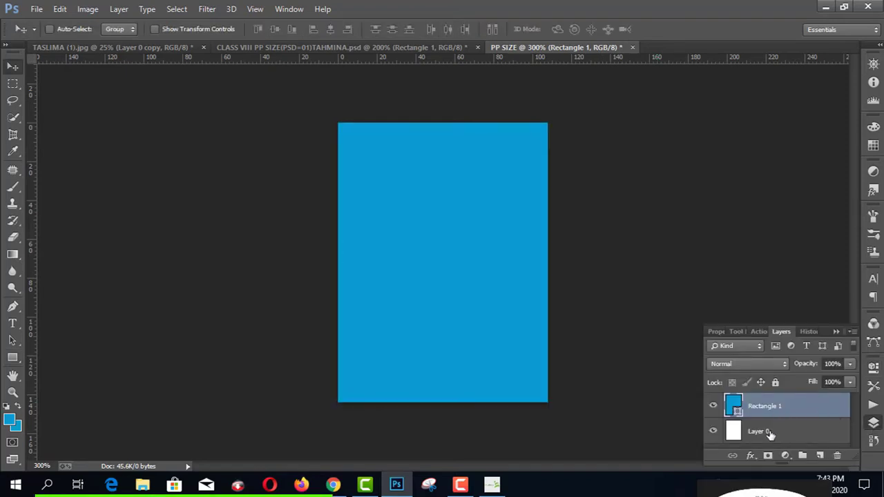
pyautogui.click(770, 433)
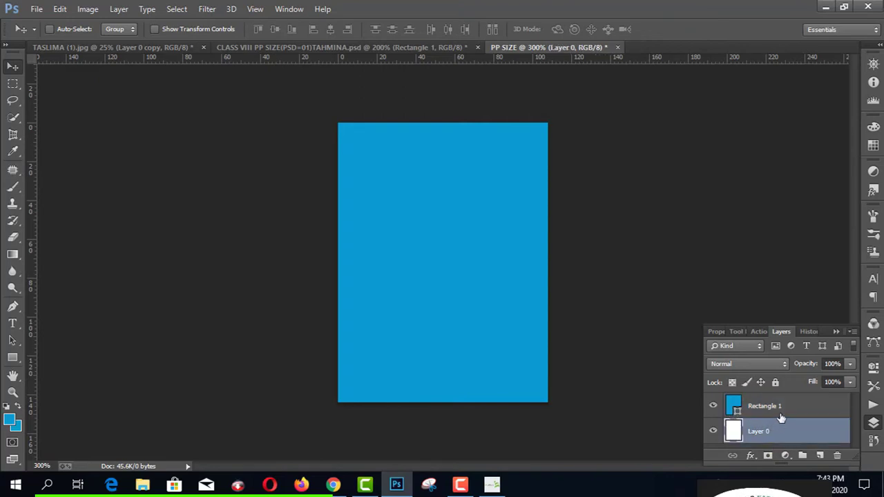
pyautogui.click(787, 407)
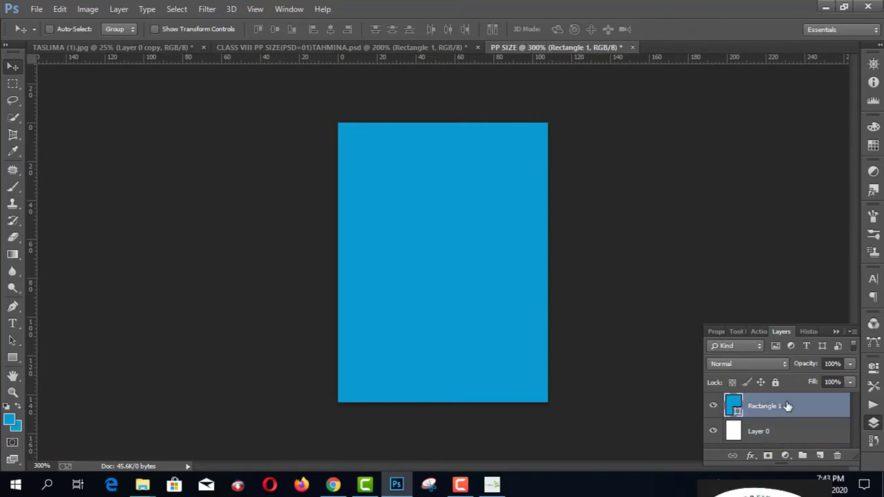
pyautogui.click(155, 47)
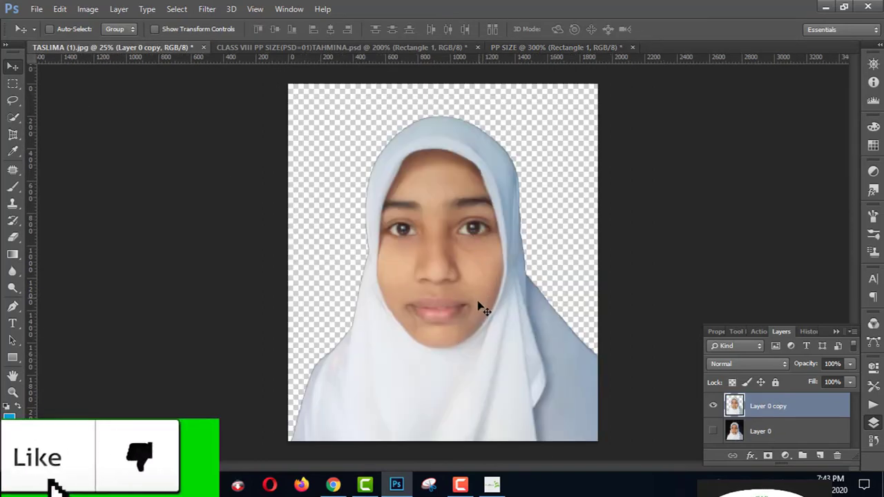
pyautogui.moveTo(477, 306); pyautogui.dragTo(444, 340)
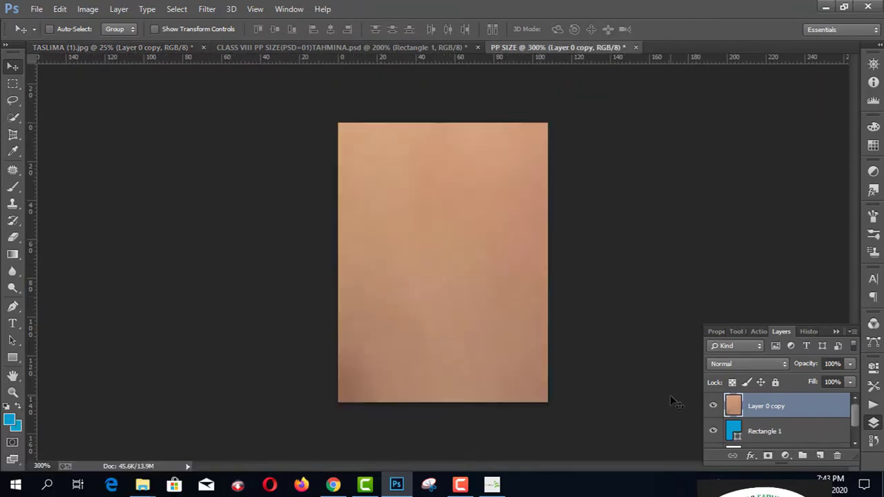
# Free-transform Layer 0 copy, scaling it down onto the blue background with headroom, and apply
pyautogui.hotkey('ctrl', 't')
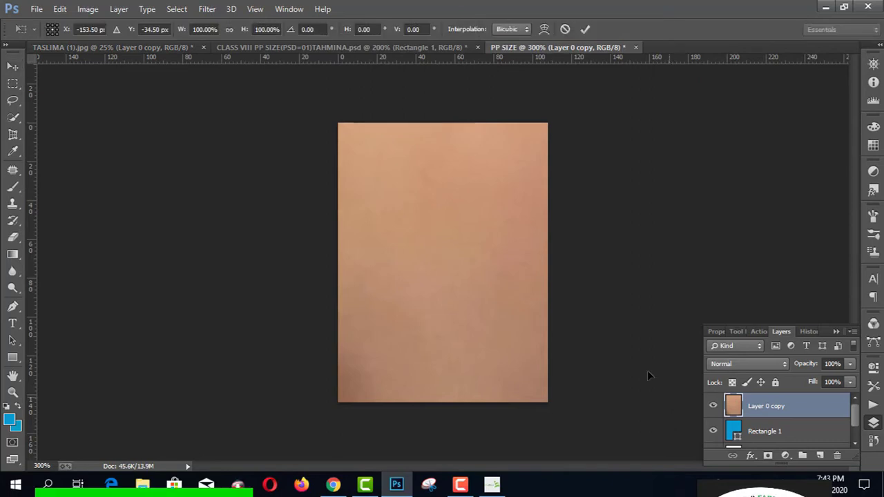
pyautogui.moveTo(436, 207); pyautogui.dragTo(532, 424)
pyautogui.moveTo(424, 167); pyautogui.dragTo(193, 156)
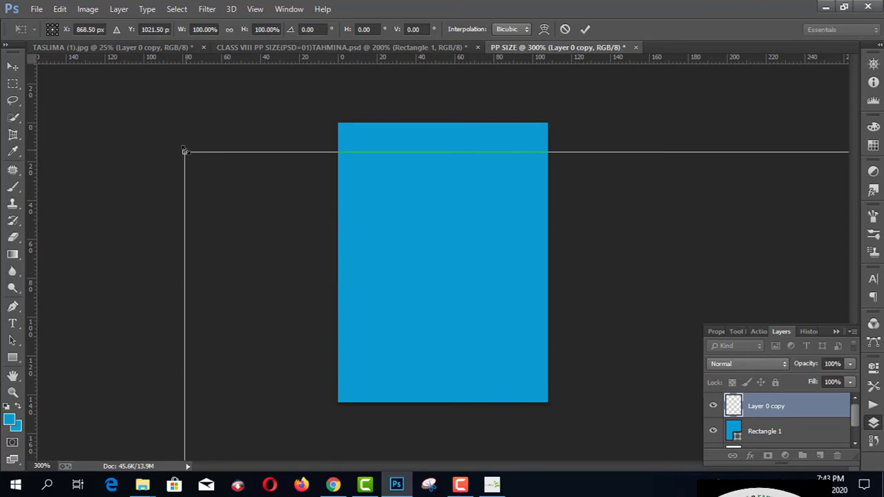
pyautogui.moveTo(185, 150); pyautogui.dragTo(447, 177)
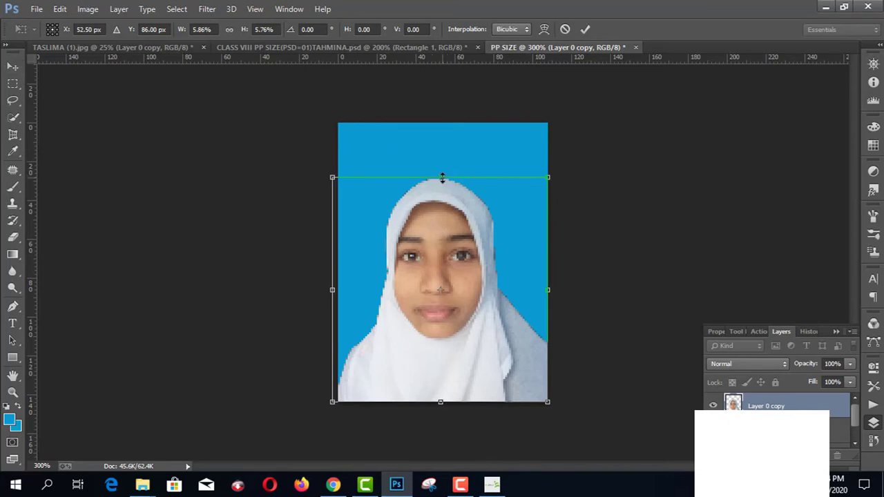
pyautogui.moveTo(442, 179); pyautogui.dragTo(445, 172)
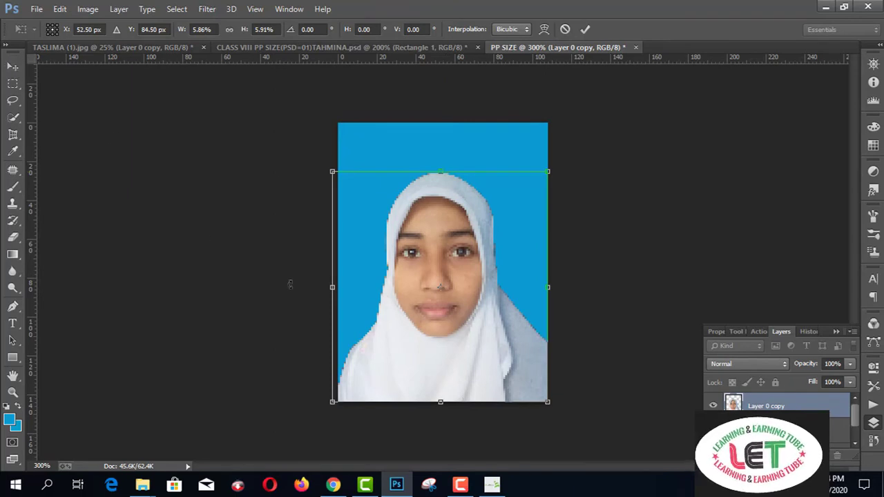
pyautogui.moveTo(336, 287); pyautogui.dragTo(338, 287)
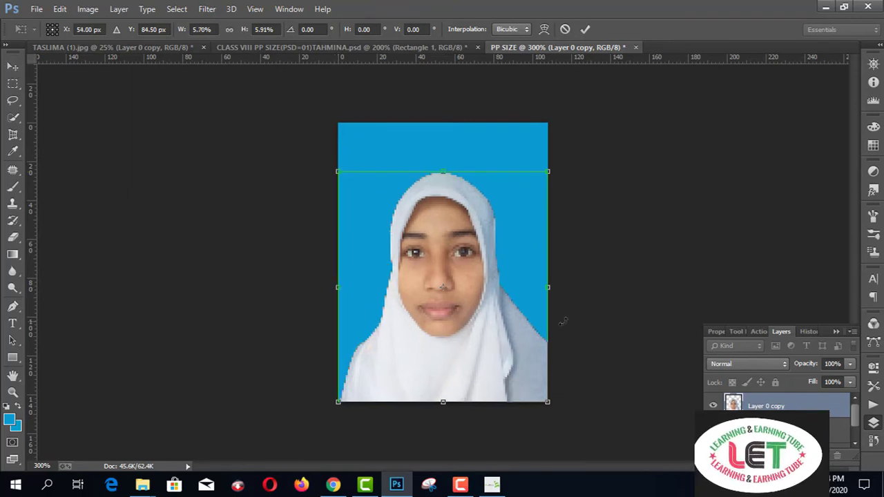
pyautogui.click(13, 66)
pyautogui.click(359, 192)
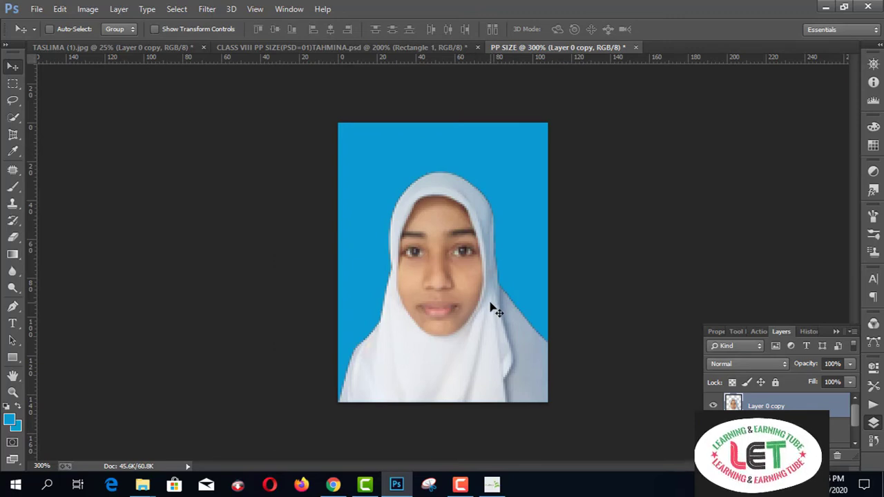
# Apply a midtone Color Balance of −1, −44, 0 to the portrait
pyautogui.hotkey('ctrl', 'b')
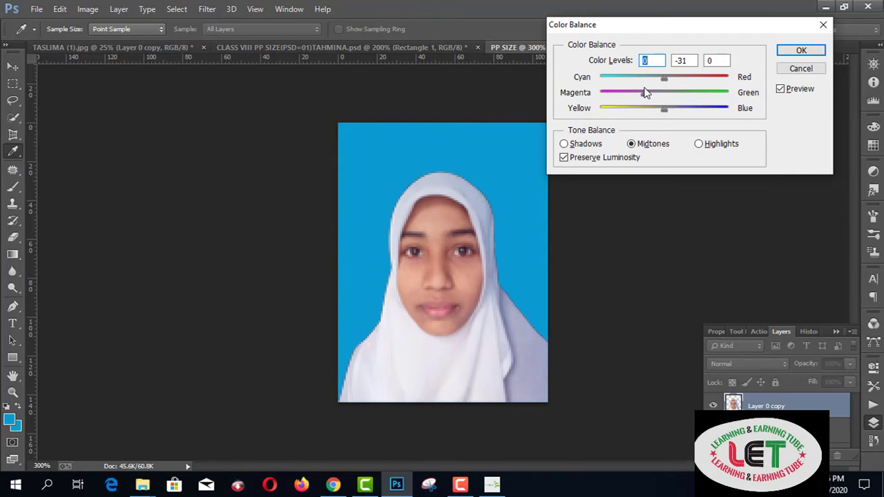
pyautogui.moveTo(645, 93); pyautogui.dragTo(636, 92)
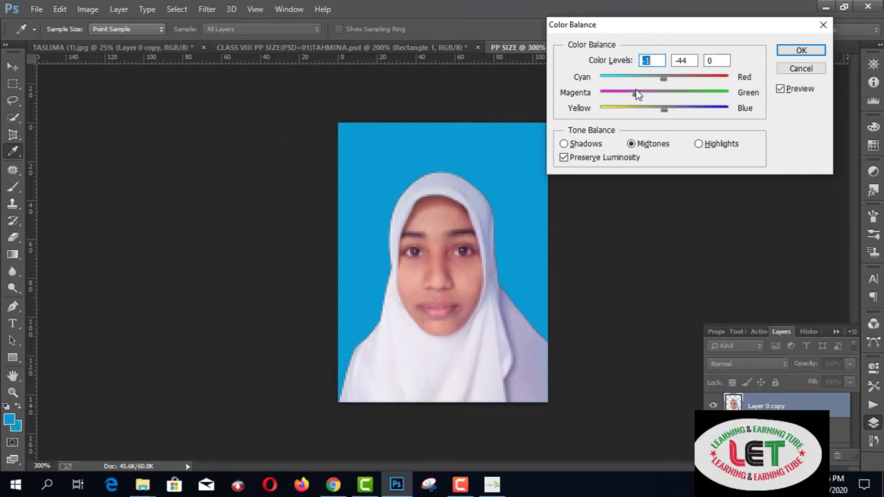
pyautogui.click(800, 51)
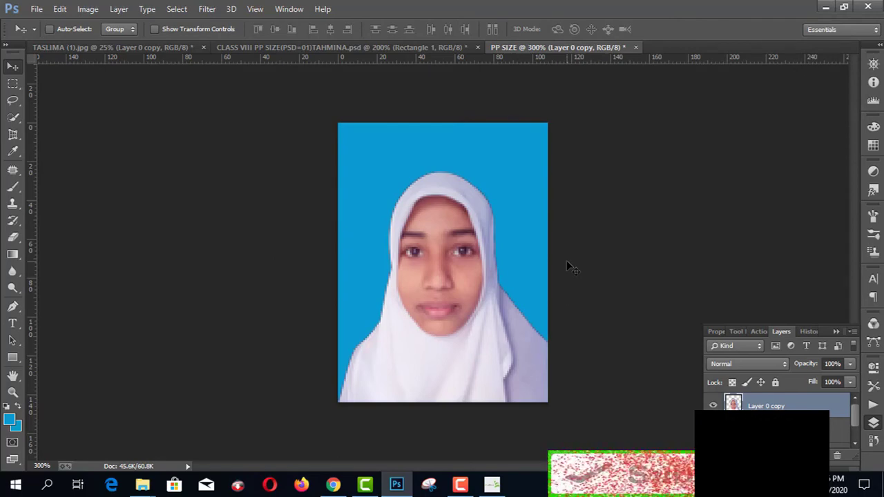
pyautogui.hotkey('ctrl', 'alt', 'i')
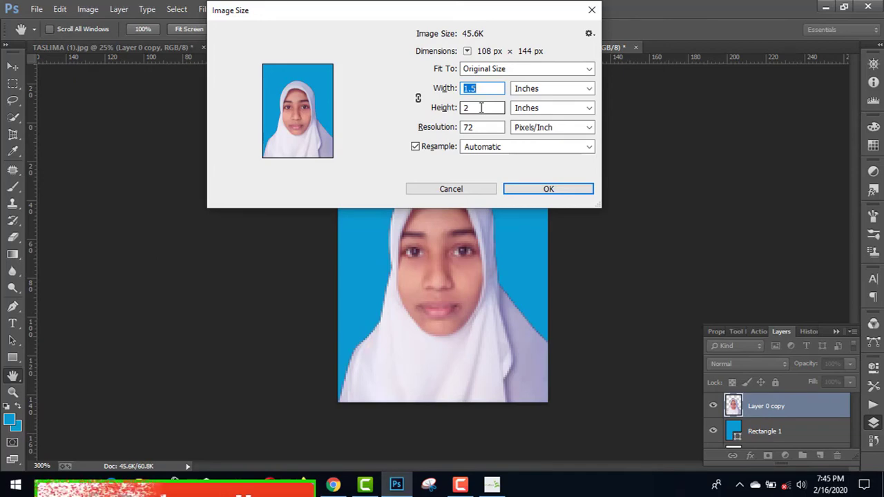
pyautogui.click(542, 189)
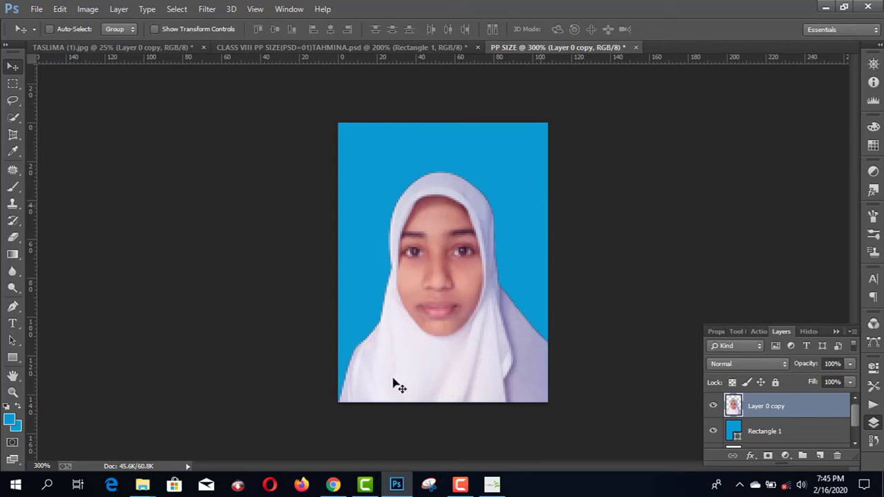
# Select the portrait and Rectangle 1 layers together and duplicate them
pyautogui.keyDown('shift'); pyautogui.click(767, 432); pyautogui.keyUp('shift')
pyautogui.hotkey('ctrl', 'j')
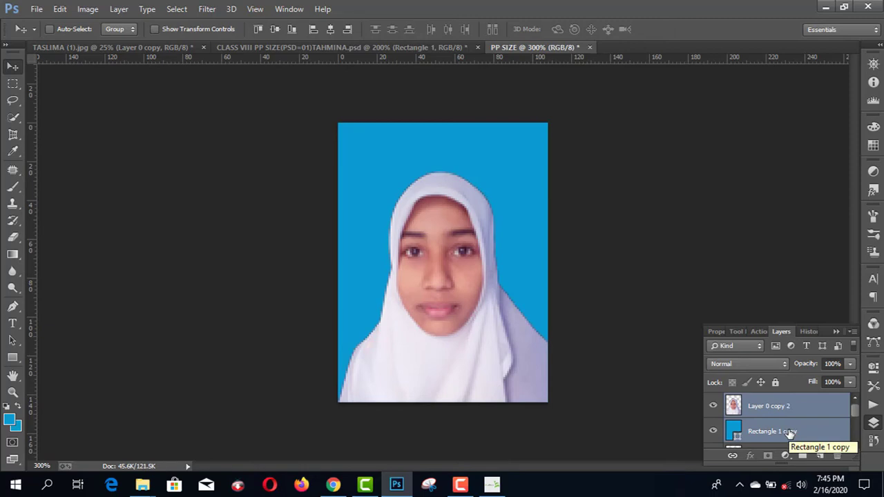
pyautogui.scroll(-1, 795, 431)
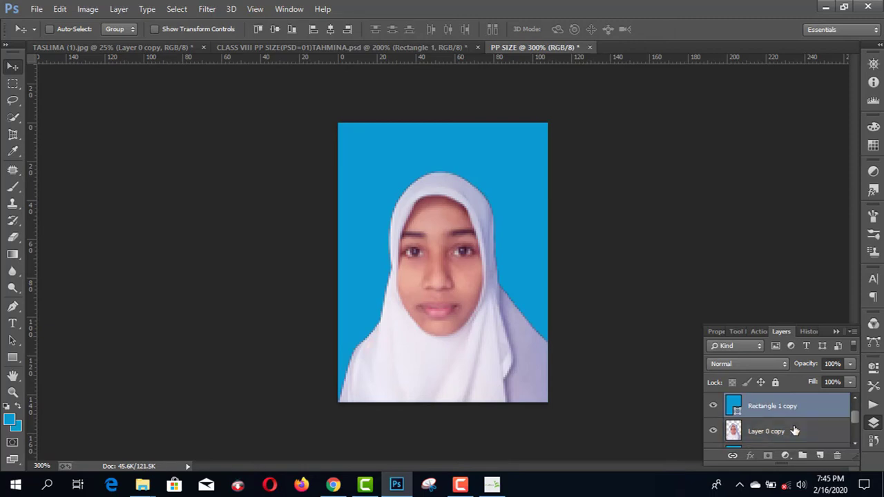
pyautogui.scroll(1, 794, 431)
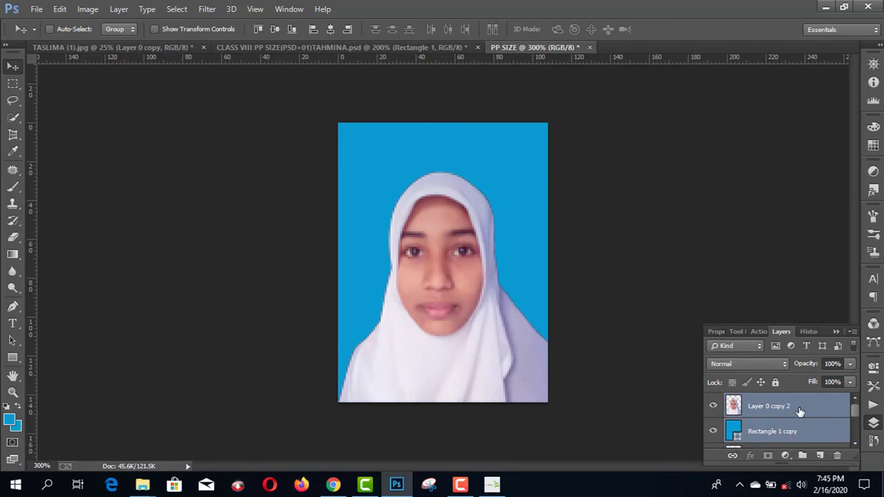
pyautogui.scroll(-2, 800, 412)
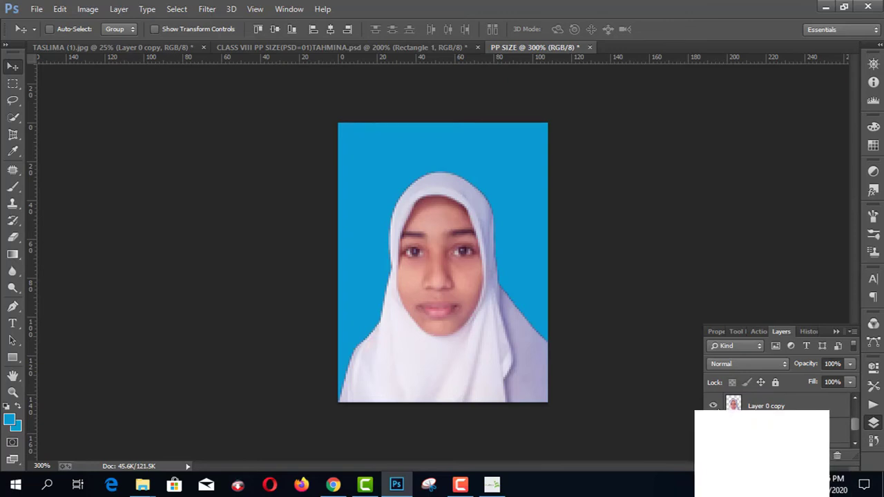
pyautogui.scroll(2, 718, 408)
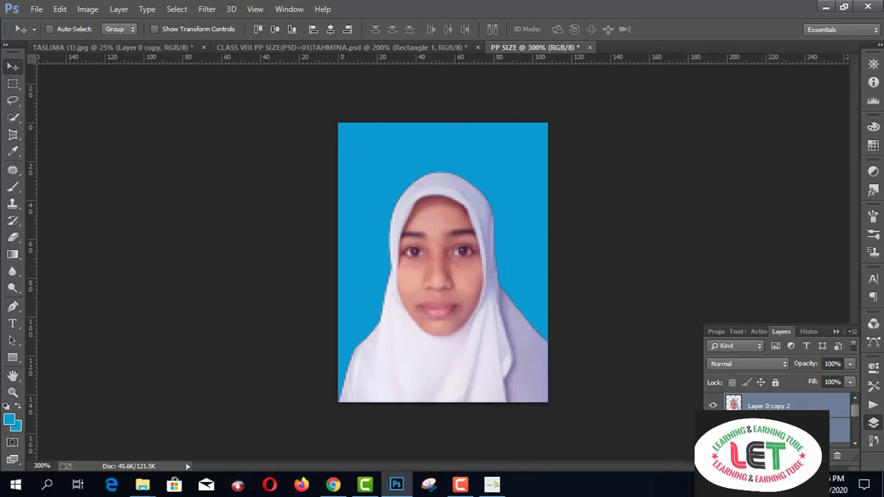
# Merge the duplicated layers into Layer 0 copy 2 and nudge it slightly
pyautogui.rightClick(767, 407)
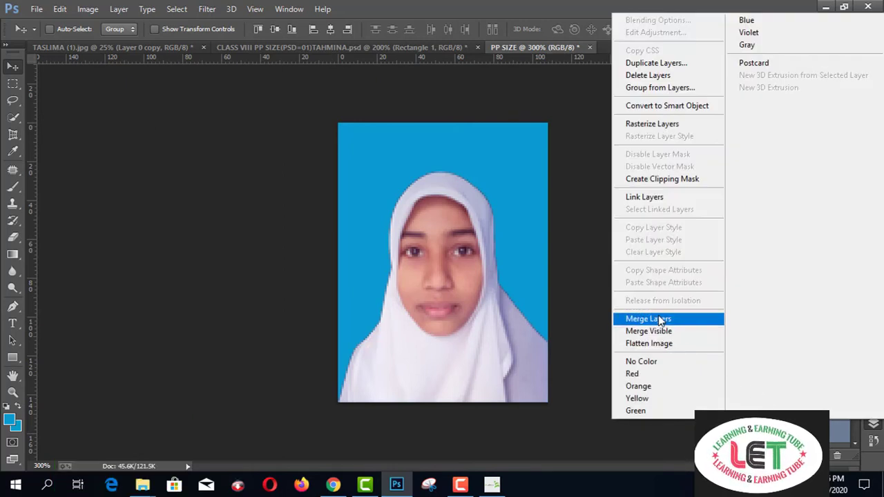
pyautogui.click(659, 319)
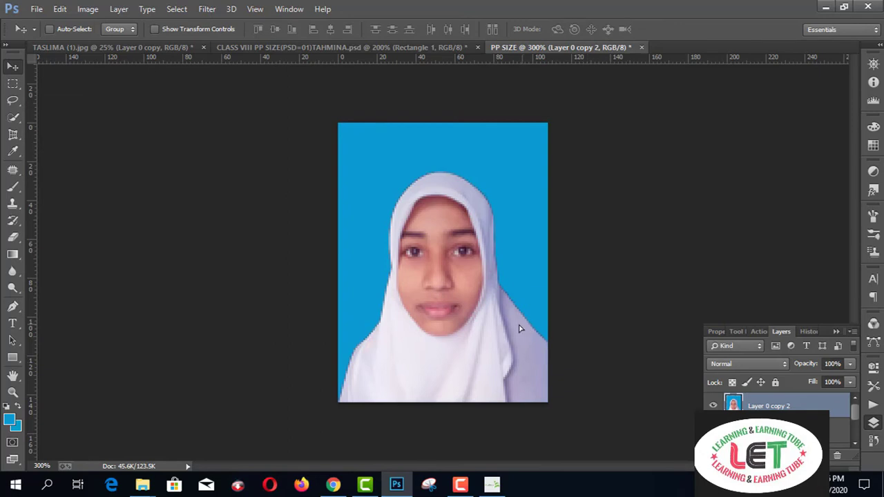
pyautogui.moveTo(521, 329)
pyautogui.mouseDown()
pyautogui.moveTo(510, 322)
pyautogui.moveTo(523, 326)
pyautogui.mouseUp()
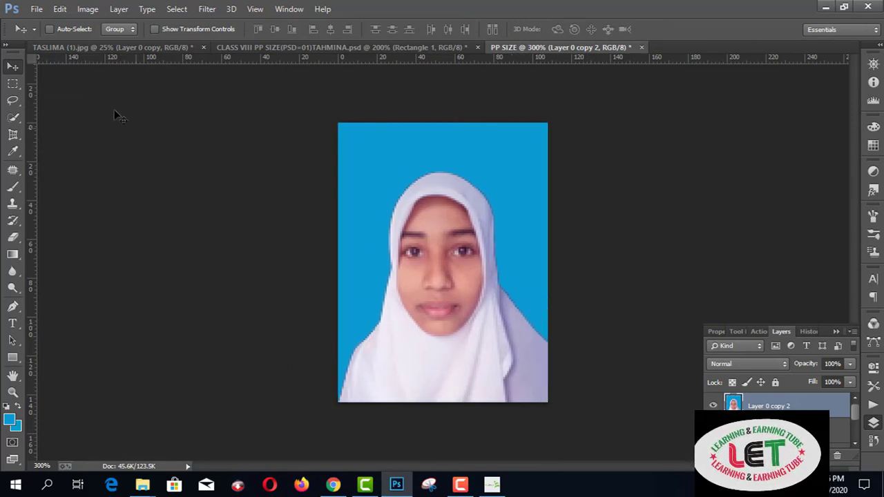
# Save as a PSD in CLAS-VIII-2020.PIC, using the class file name with the student's name
pyautogui.click(34, 13)
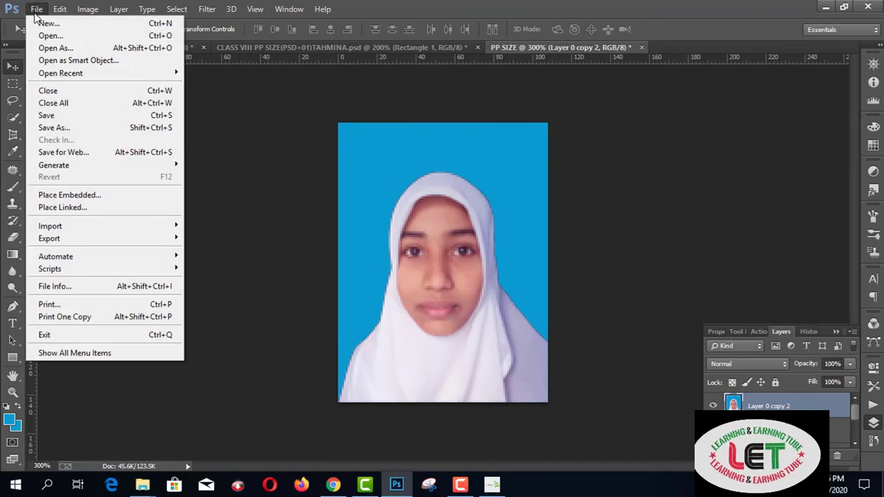
pyautogui.click(38, 129)
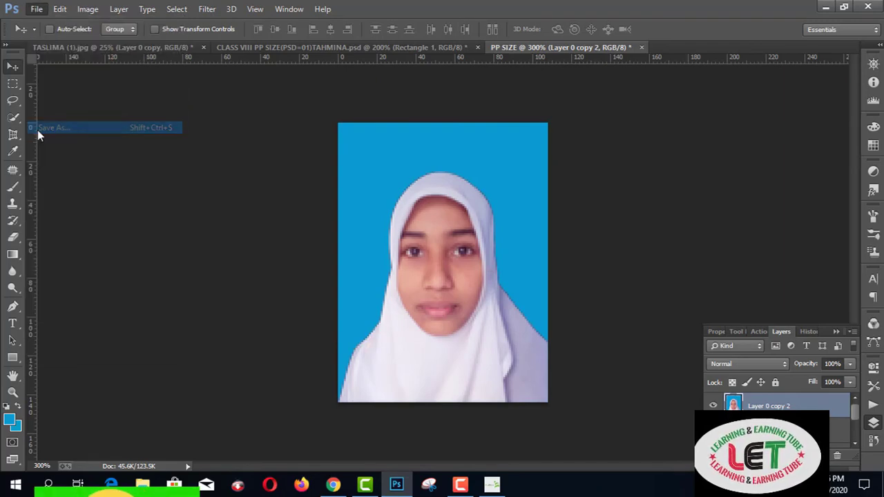
pyautogui.write('TASLIMA')
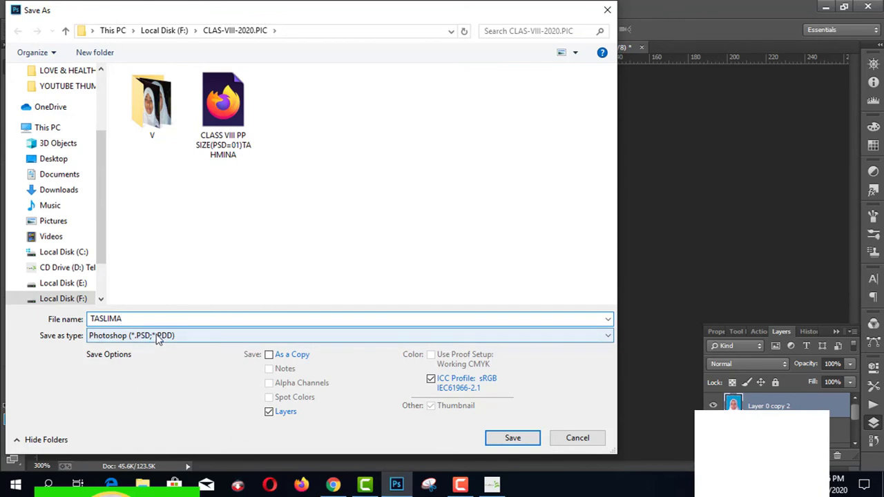
pyautogui.click(223, 110)
pyautogui.click(183, 318)
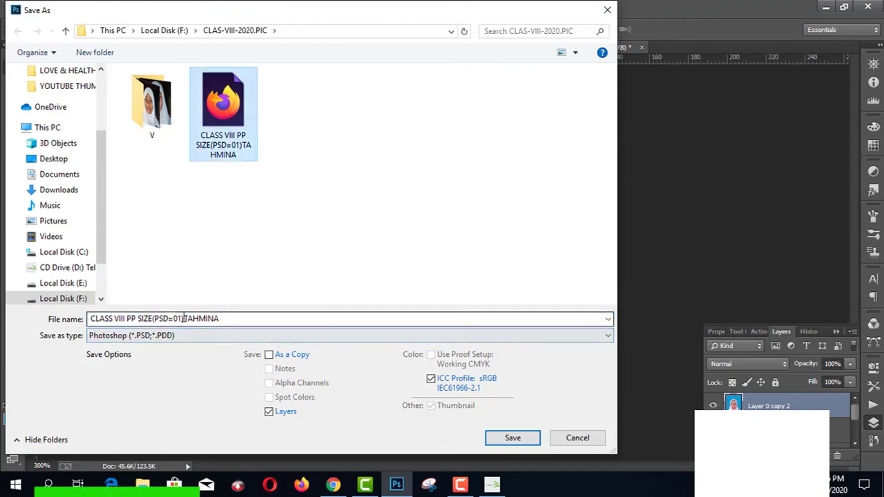
pyautogui.moveTo(184, 318); pyautogui.dragTo(243, 316)
pyautogui.write('TASLIM')
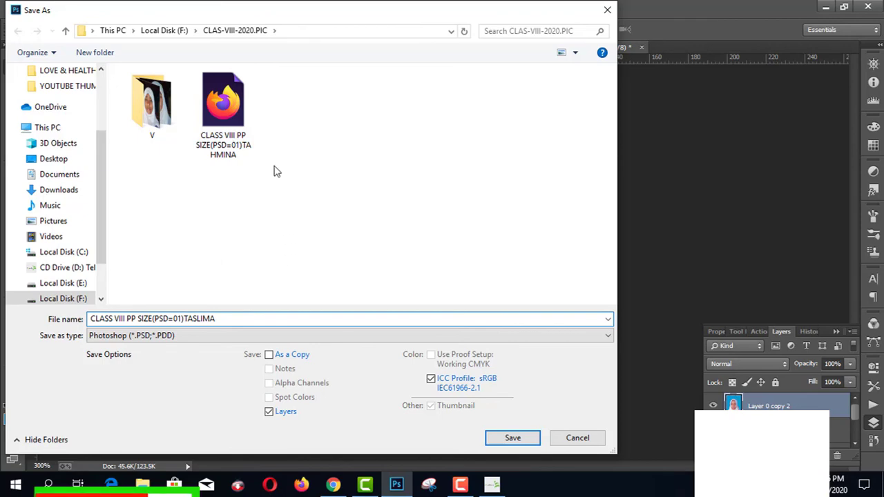
pyautogui.click(513, 439)
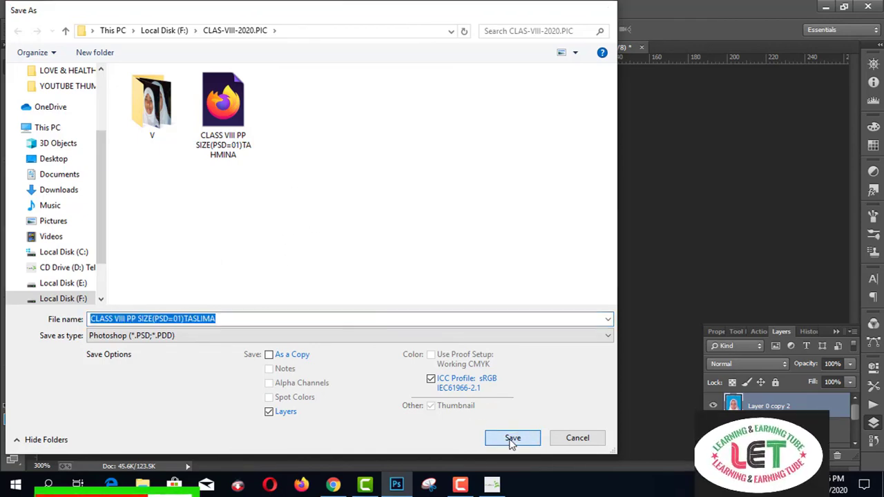
pyautogui.click(476, 143)
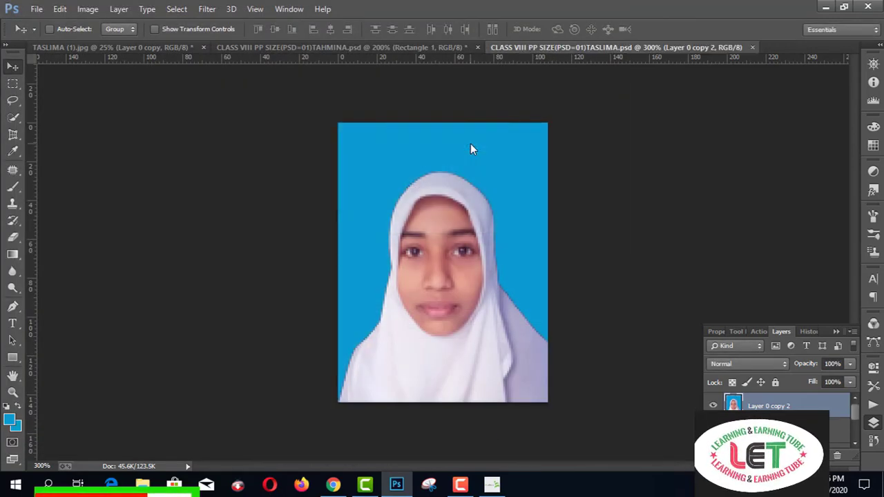